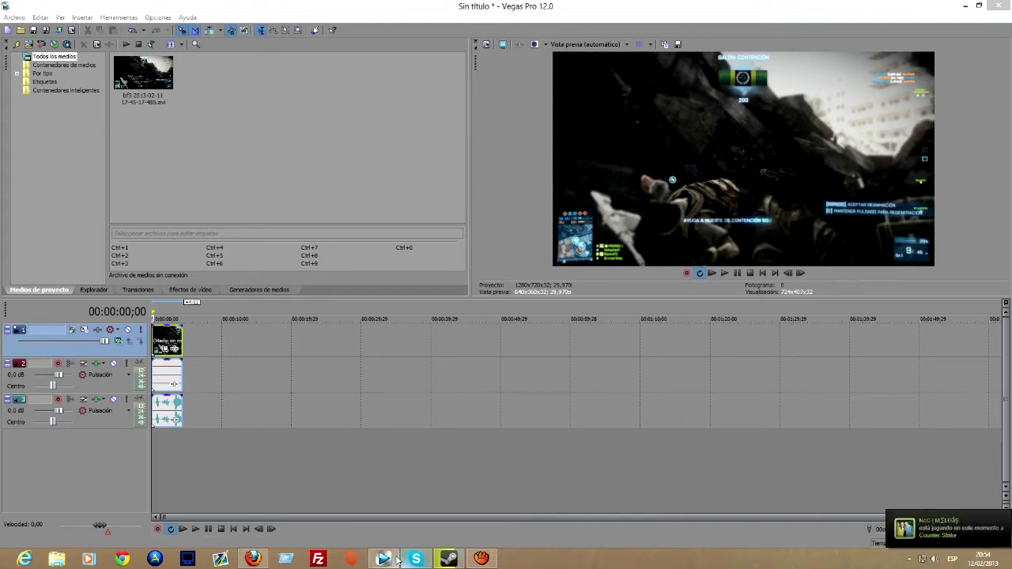
mouse_move(394, 563)
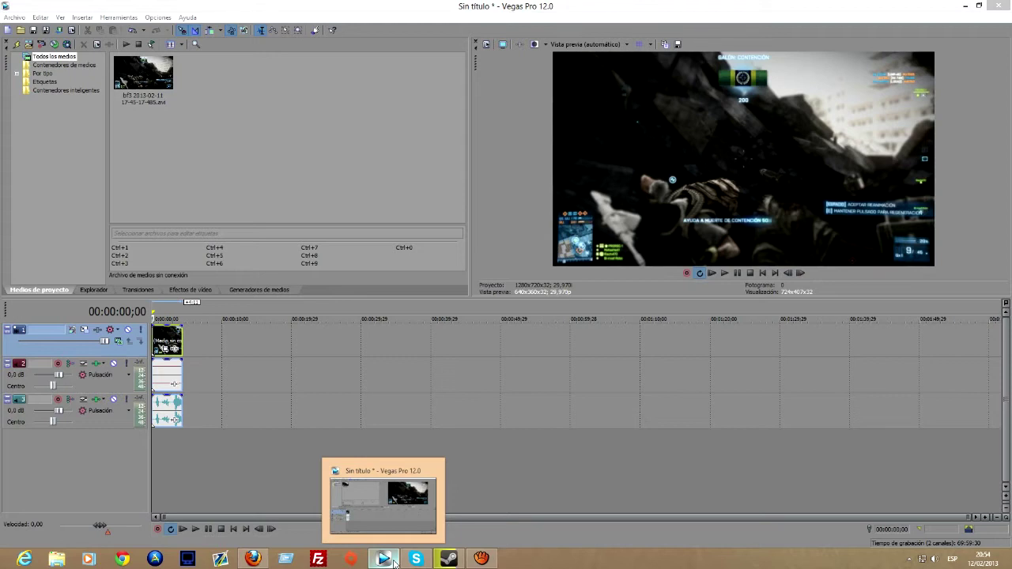
click(413, 139)
drag(342, 182, 93, 48)
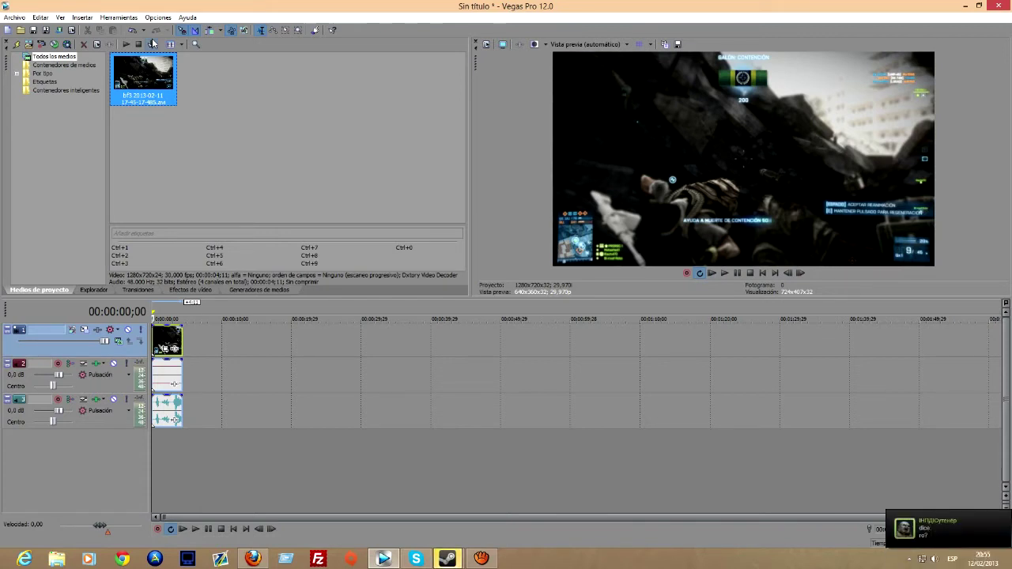
- Open the incoming Steam chat message and reply with "podozgi"
click(920, 532)
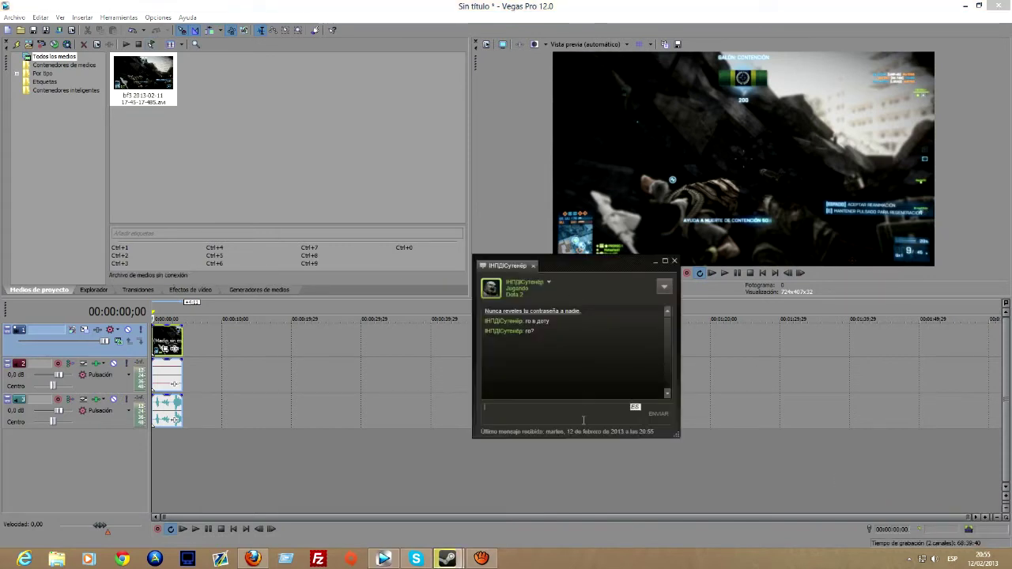
text(podozgi)
key(Return)
- Return to Vegas Pro and narrow the project media panel to widen the video preview area
click(337, 219)
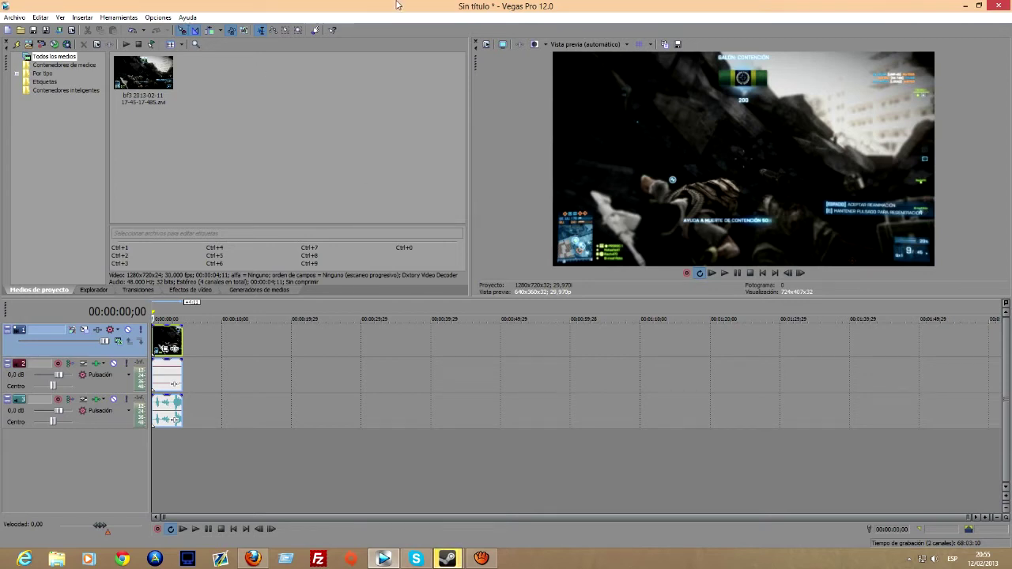
drag(470, 119, 471, 118)
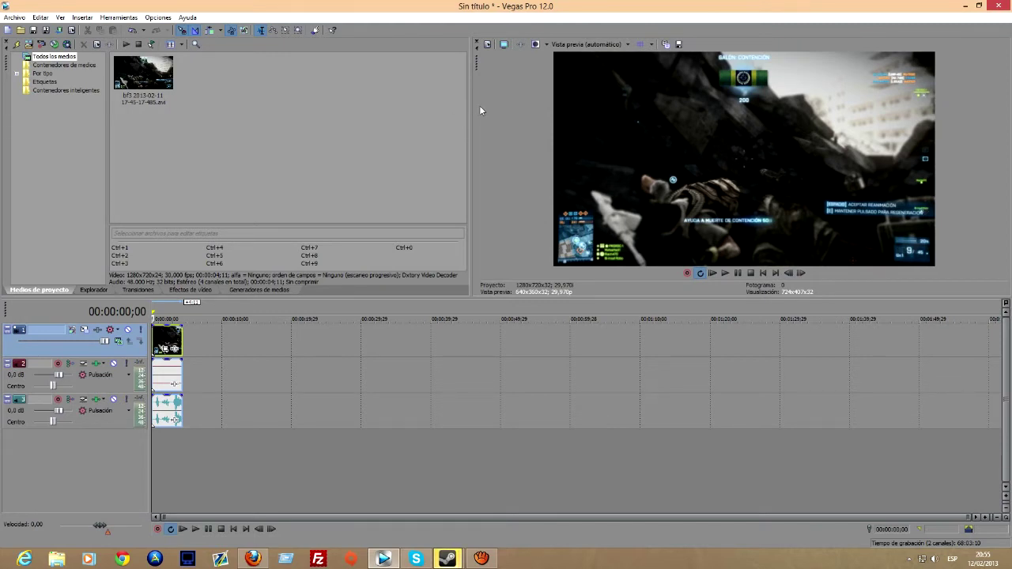
drag(473, 111, 441, 112)
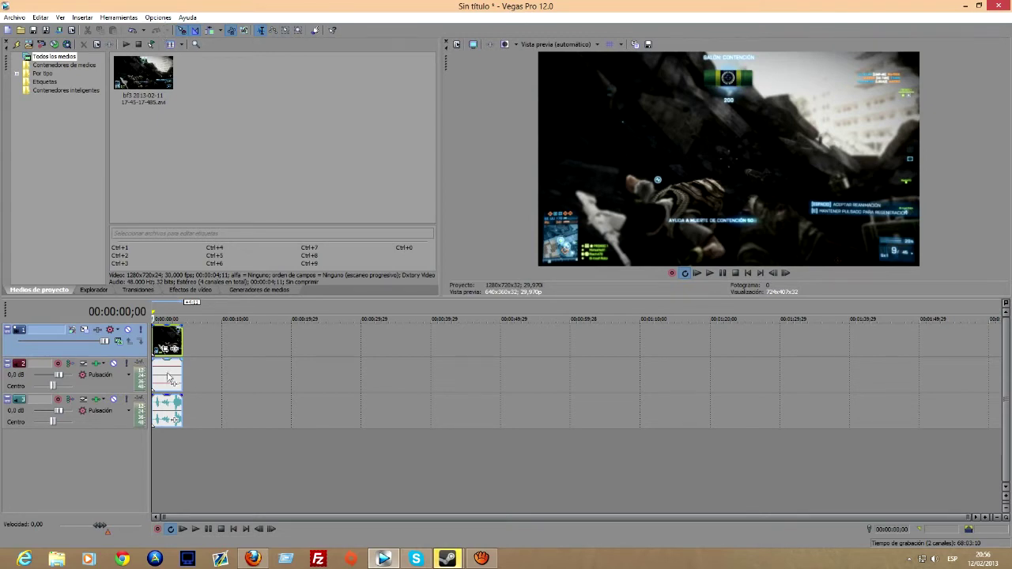
- Set the maximum dynamic RAM preview to 2048 MB in the video preferences
click(158, 17)
mouse_move(188, 17)
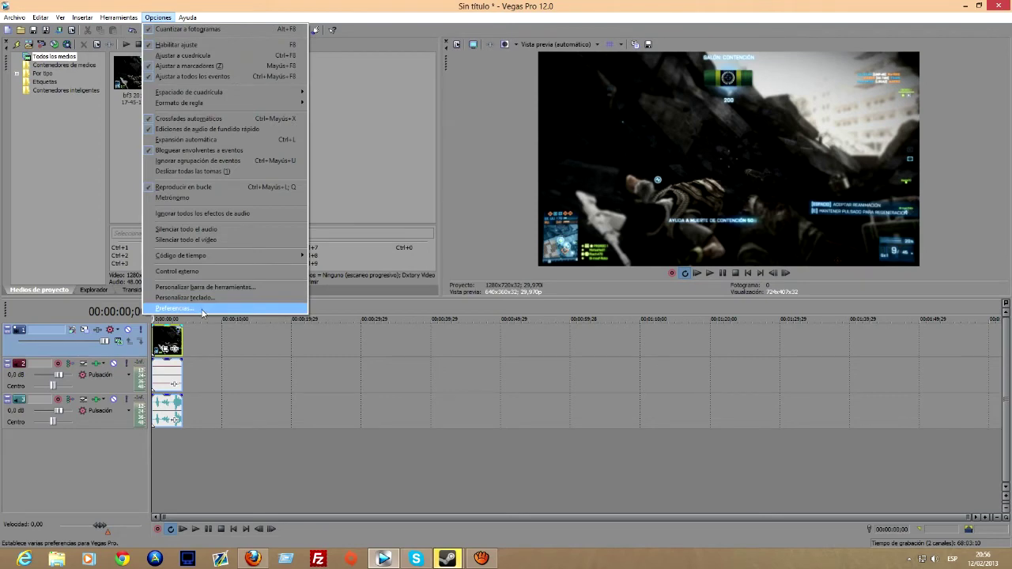
click(203, 310)
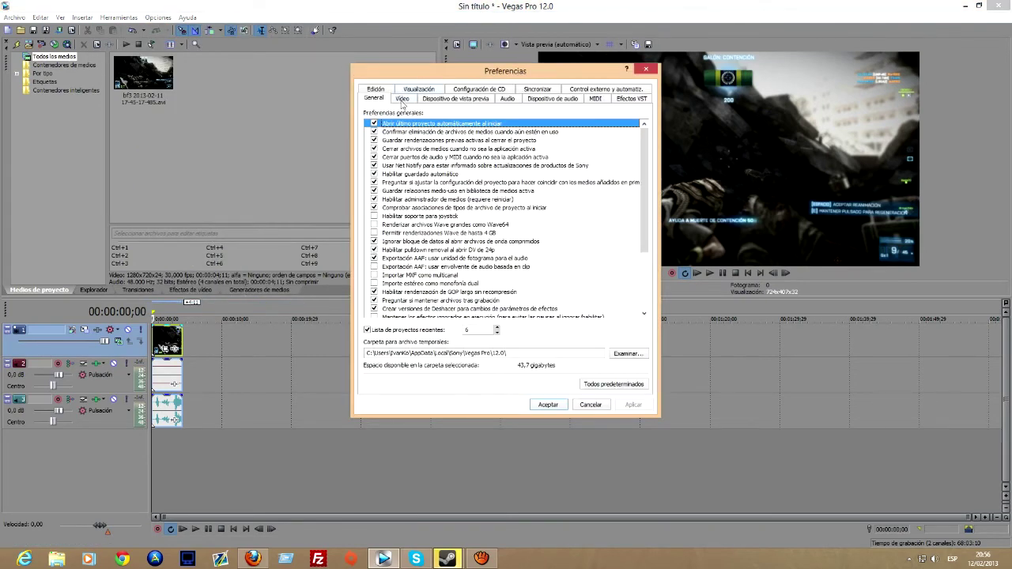
click(401, 99)
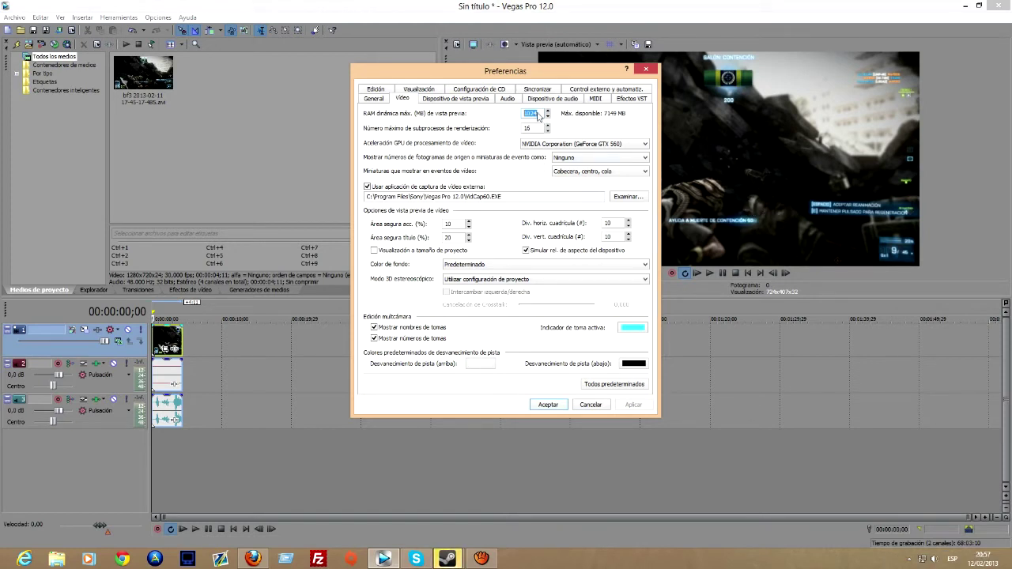
text(2048)
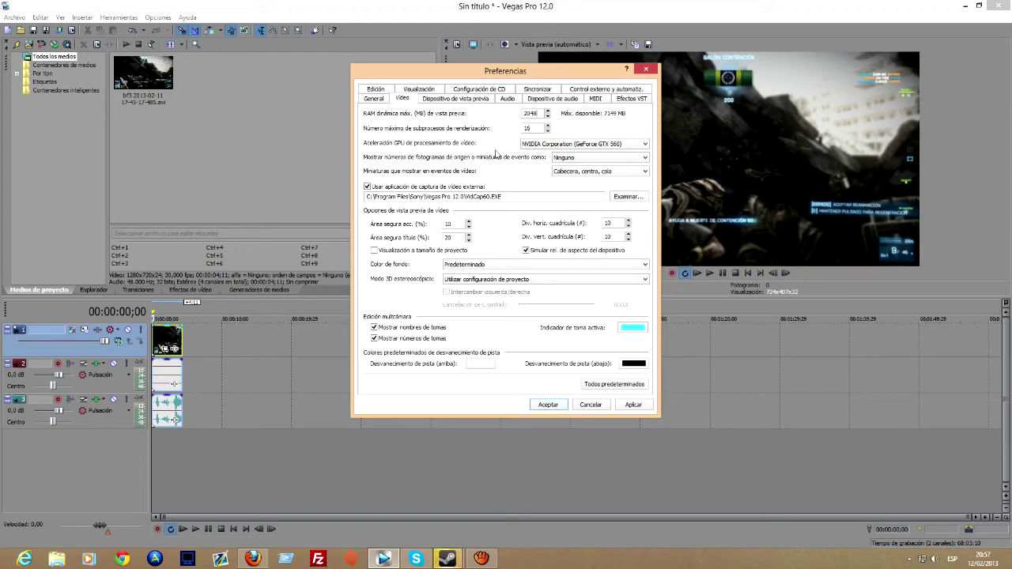
- Review the GPU acceleration choices for video processing, keeping NVIDIA Corporation (GeForce GTX 560)
click(544, 145)
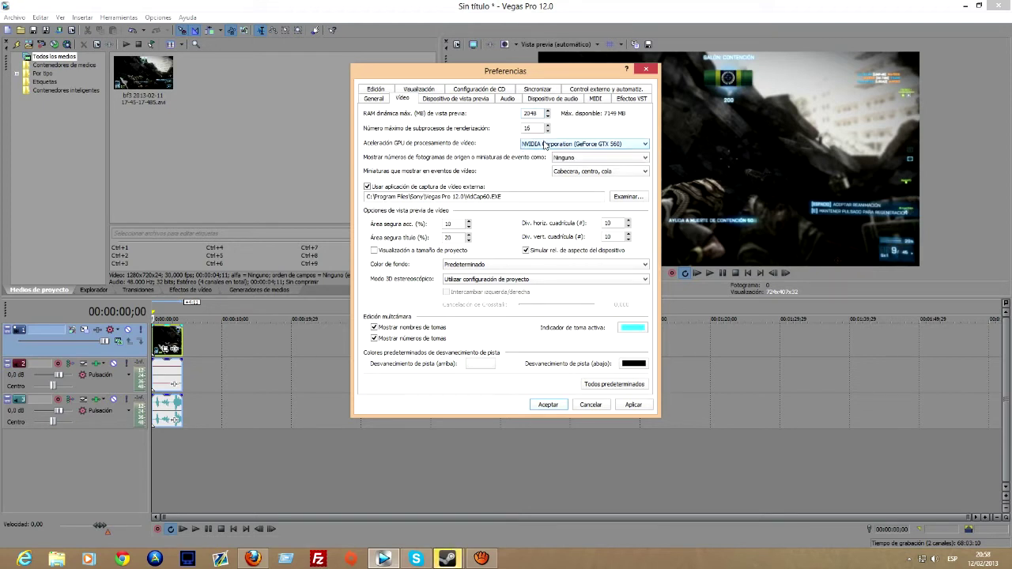
click(544, 145)
click(544, 160)
click(544, 145)
click(545, 154)
click(544, 144)
click(530, 160)
click(583, 144)
click(562, 160)
- Apply the changed video preferences and acknowledge the memory and restart notices
click(632, 406)
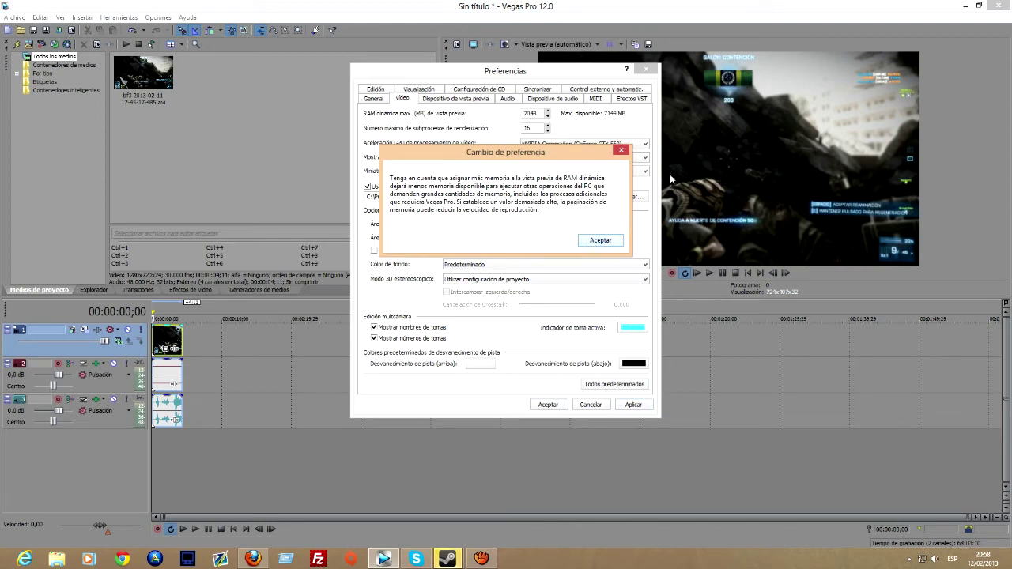
click(601, 241)
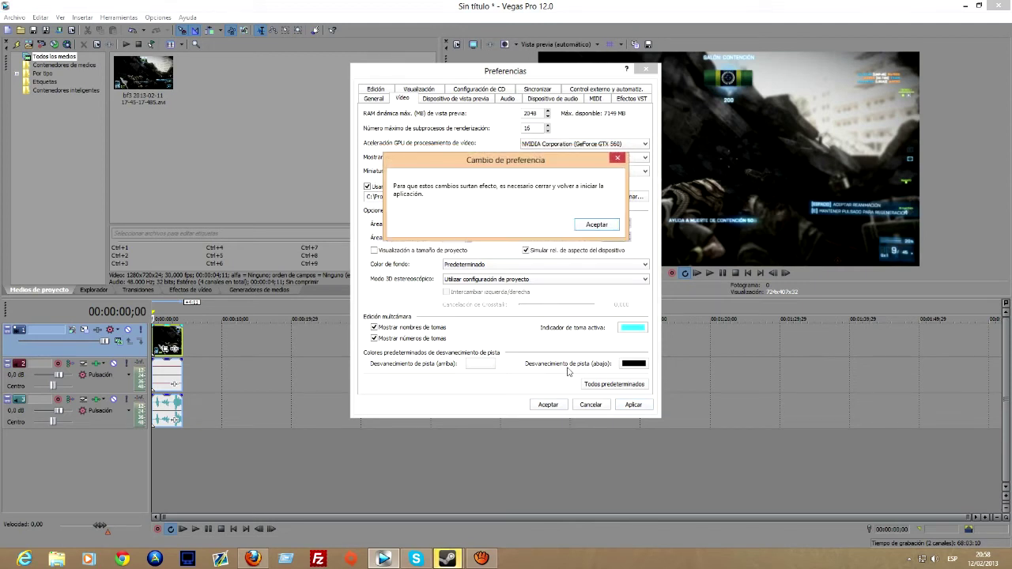
click(595, 226)
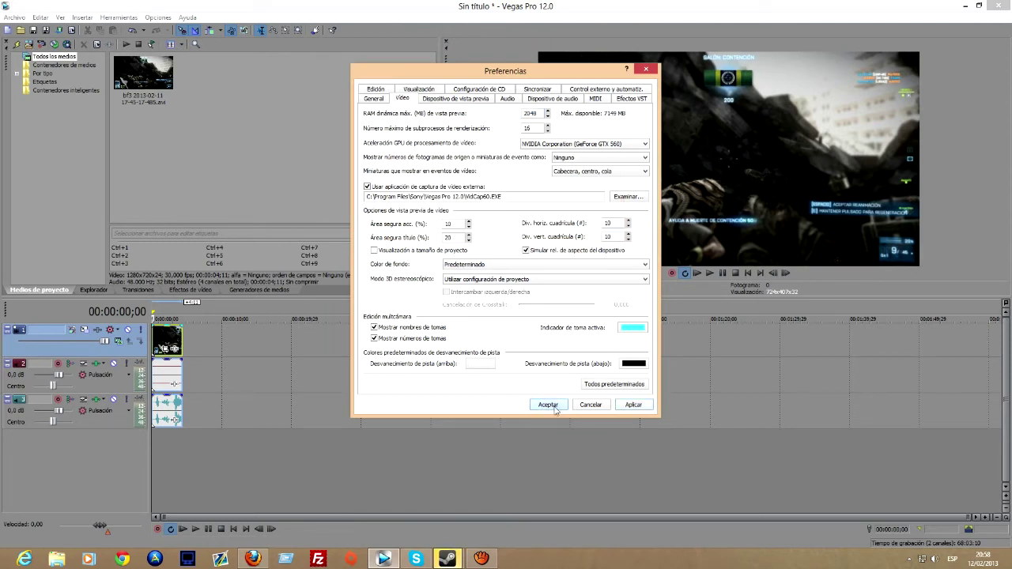
- Try to switch to the general preferences and close the unresponsive video editor
click(374, 99)
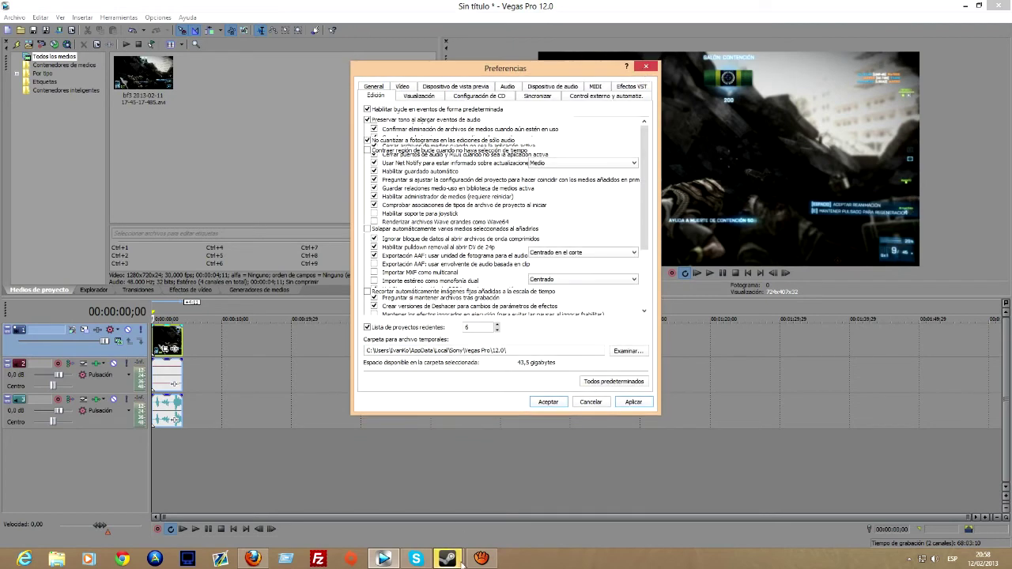
right_click(384, 559)
click(351, 533)
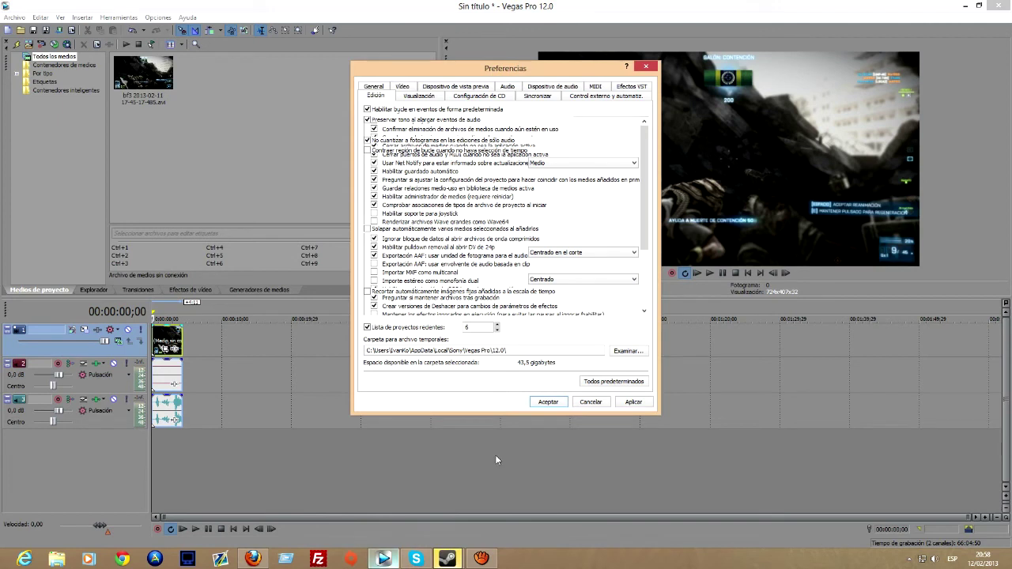
click(999, 8)
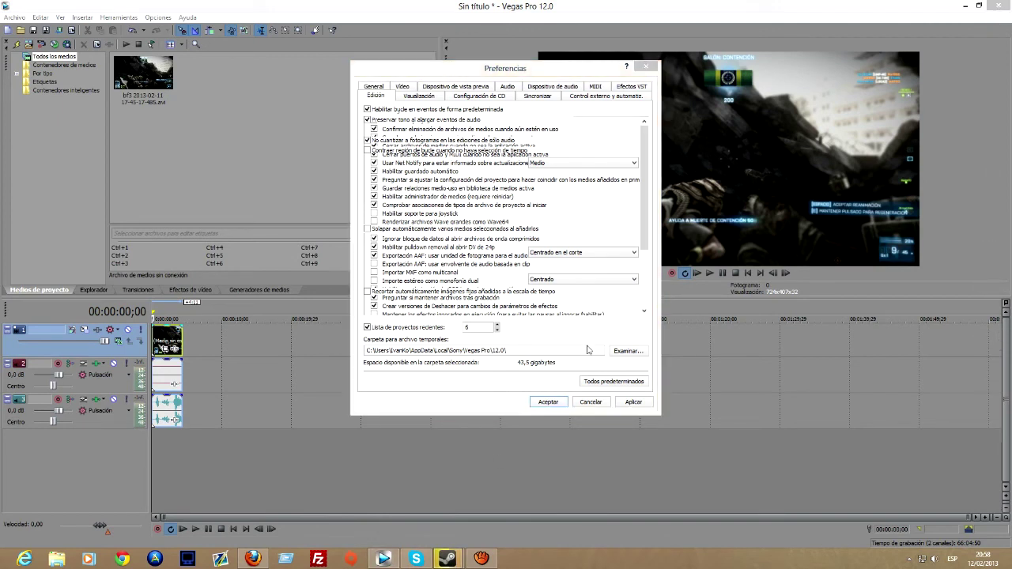
click(626, 404)
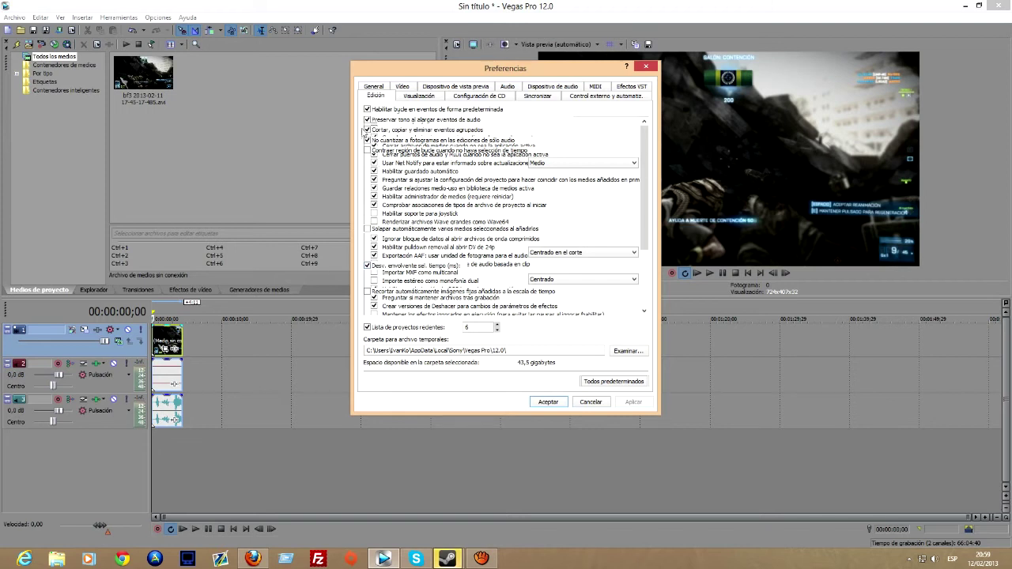
click(447, 560)
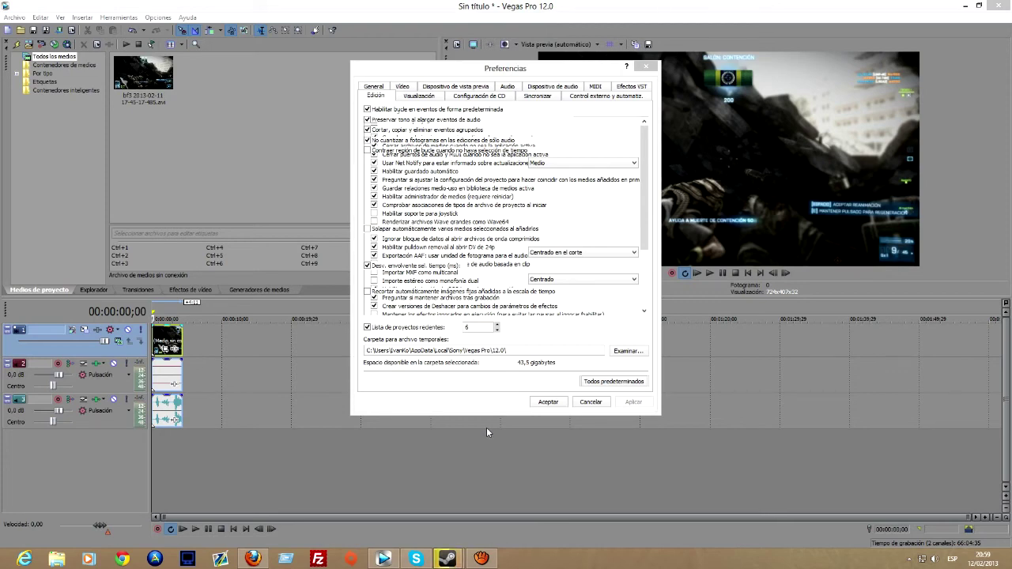
- End the Vegas Pro process in Task Manager and relaunch Vegas Pro from the desktop
key(ctrl+shift+Escape)
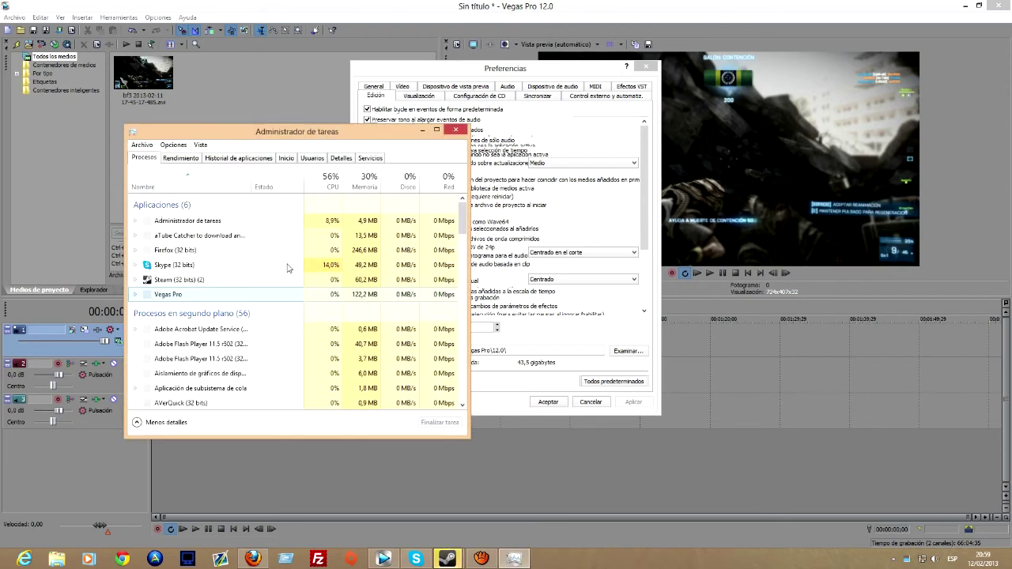
right_click(204, 294)
key(Escape)
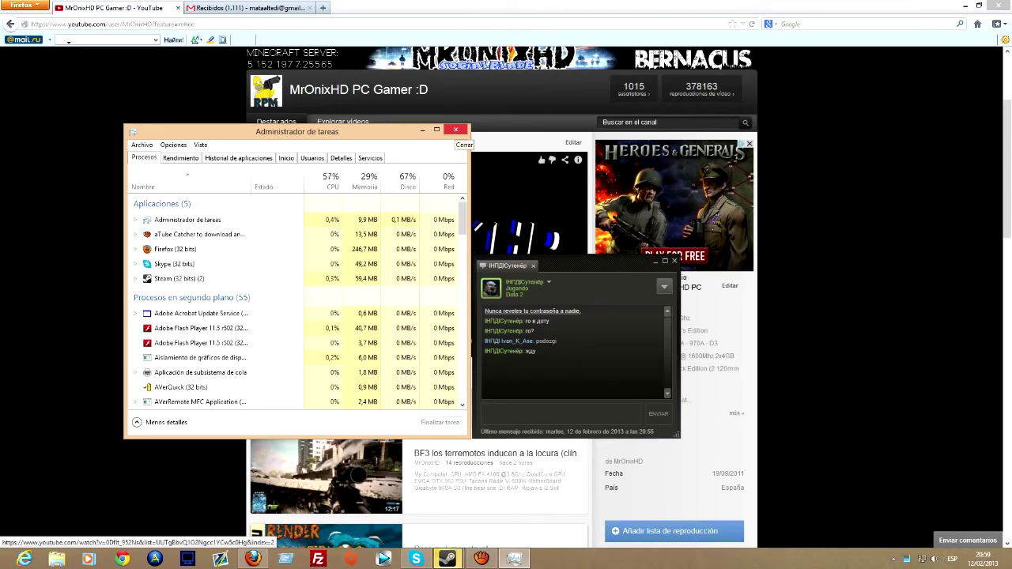
key(super+d)
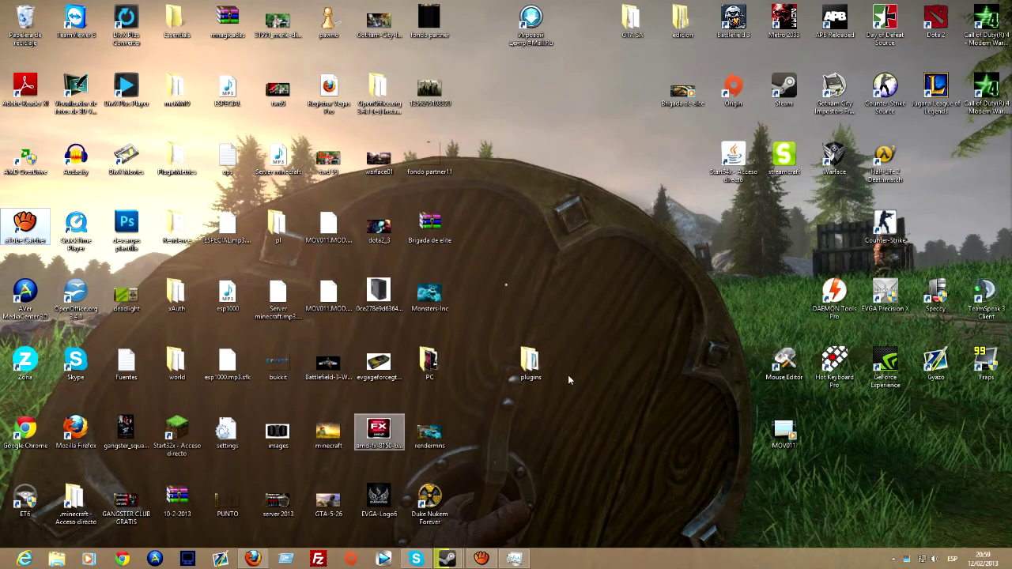
click(384, 559)
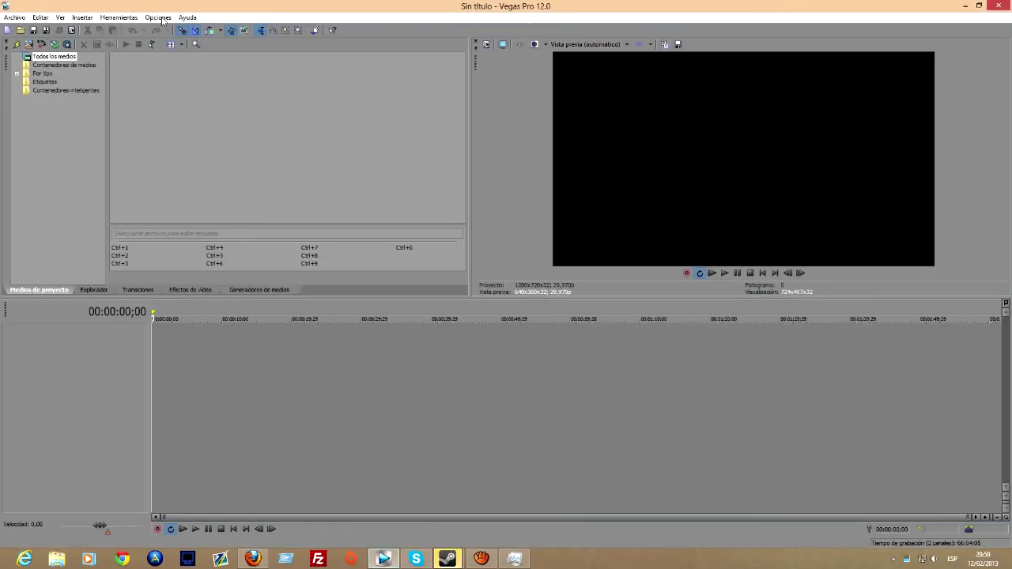
- Check the dynamic RAM preview and GPU acceleration settings in the video preferences, then close them
click(158, 17)
click(196, 310)
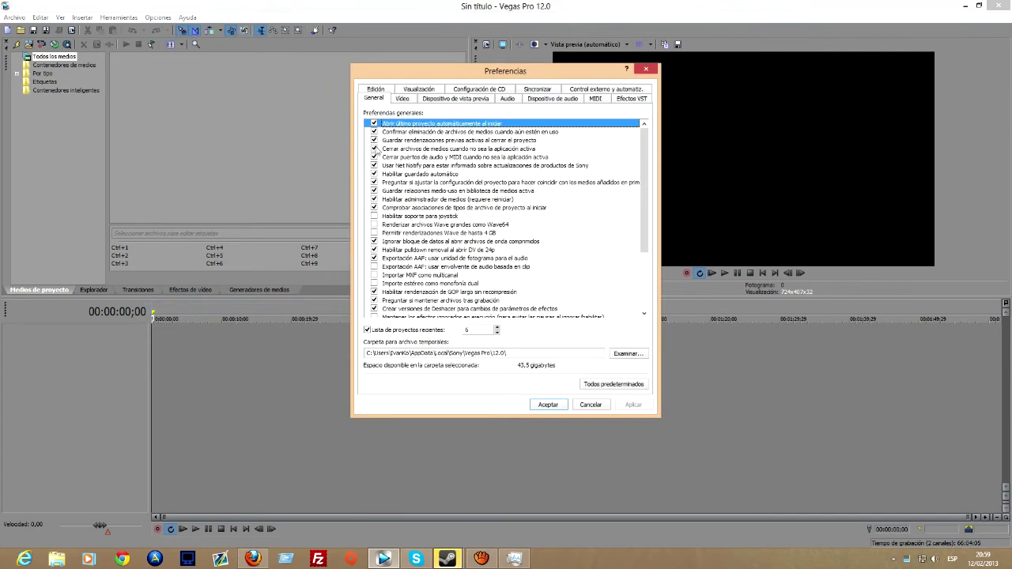
click(405, 100)
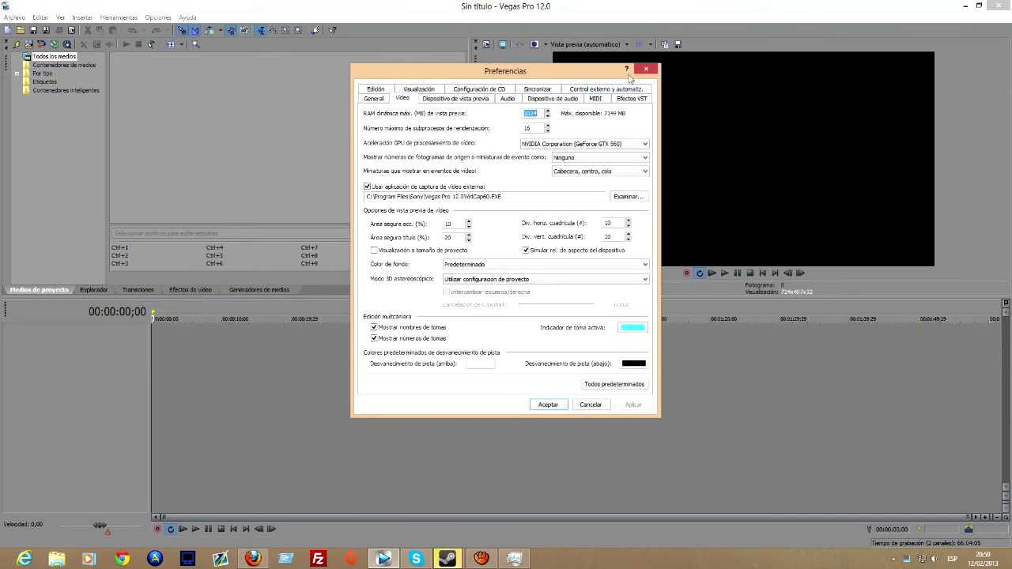
click(644, 70)
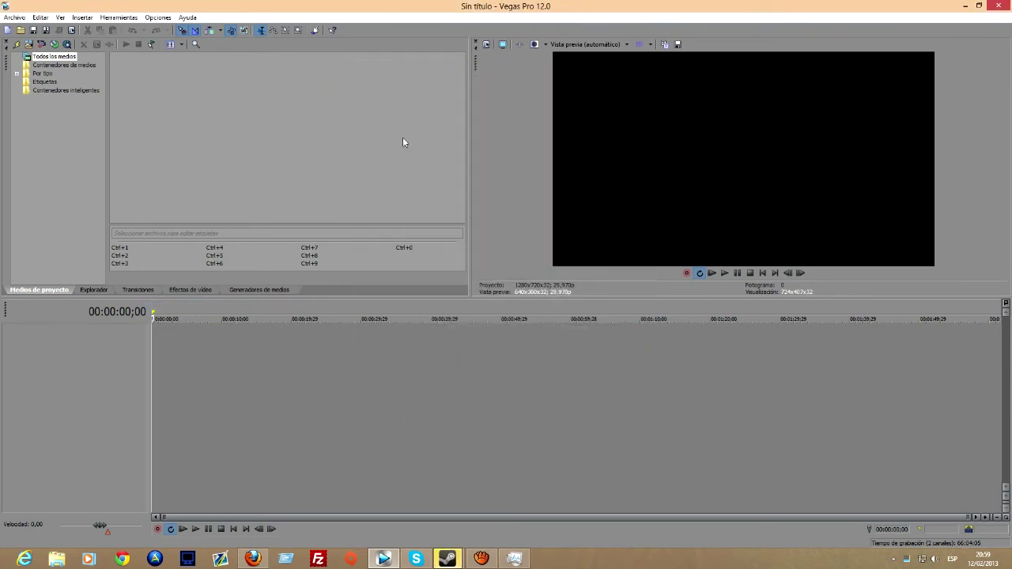
click(17, 17)
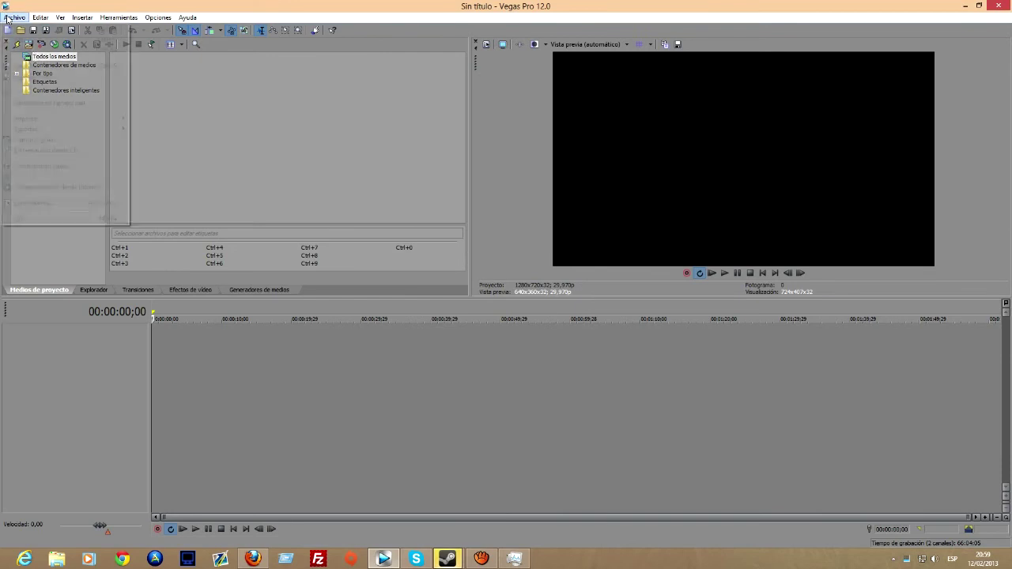
mouse_move(71, 119)
click(161, 119)
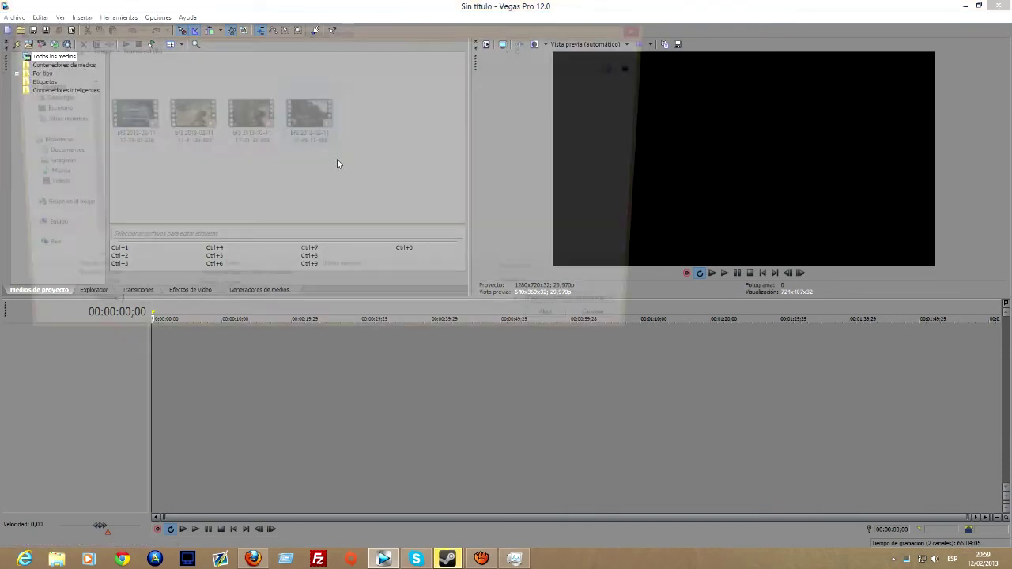
click(309, 119)
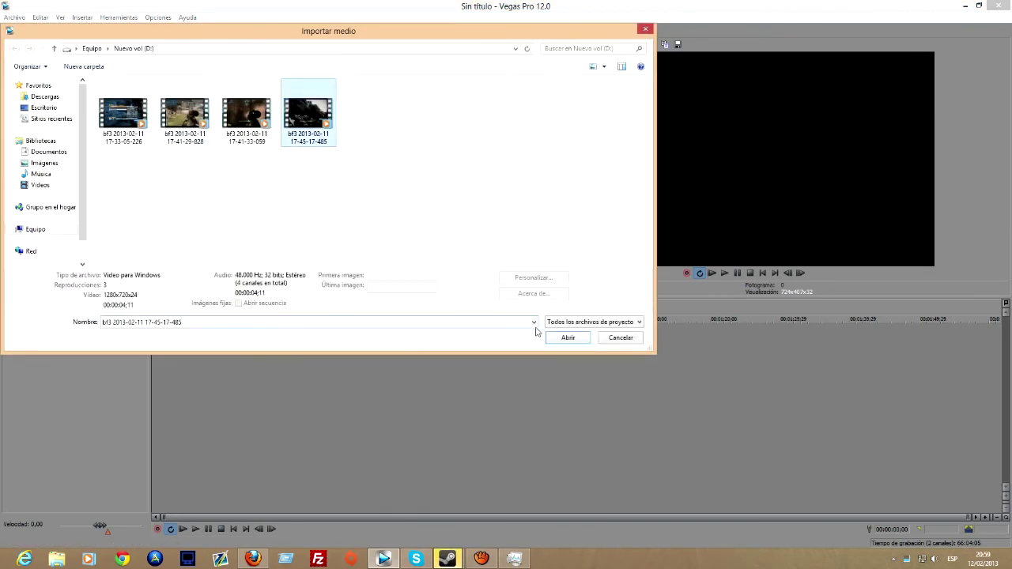
click(567, 339)
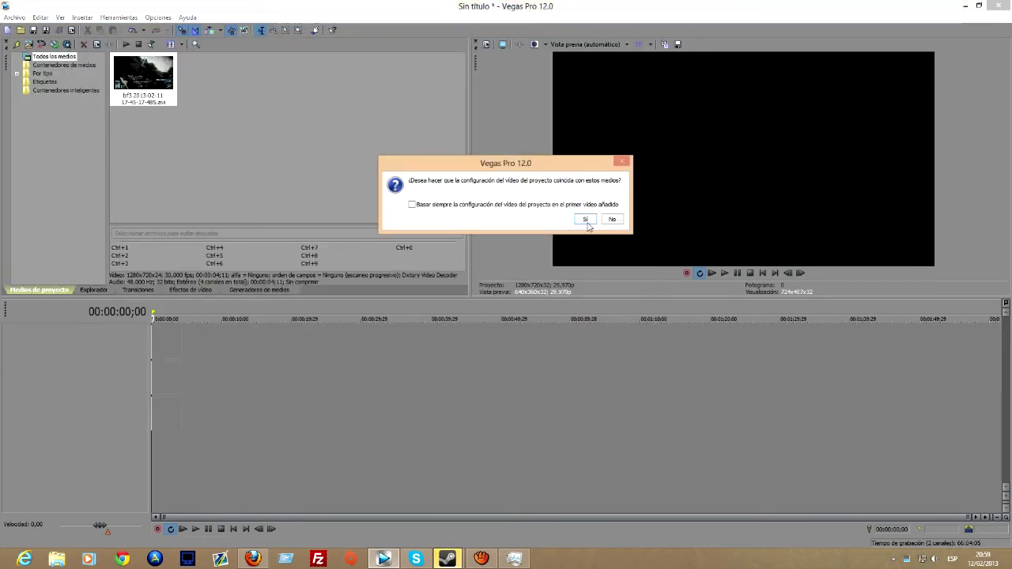
click(585, 220)
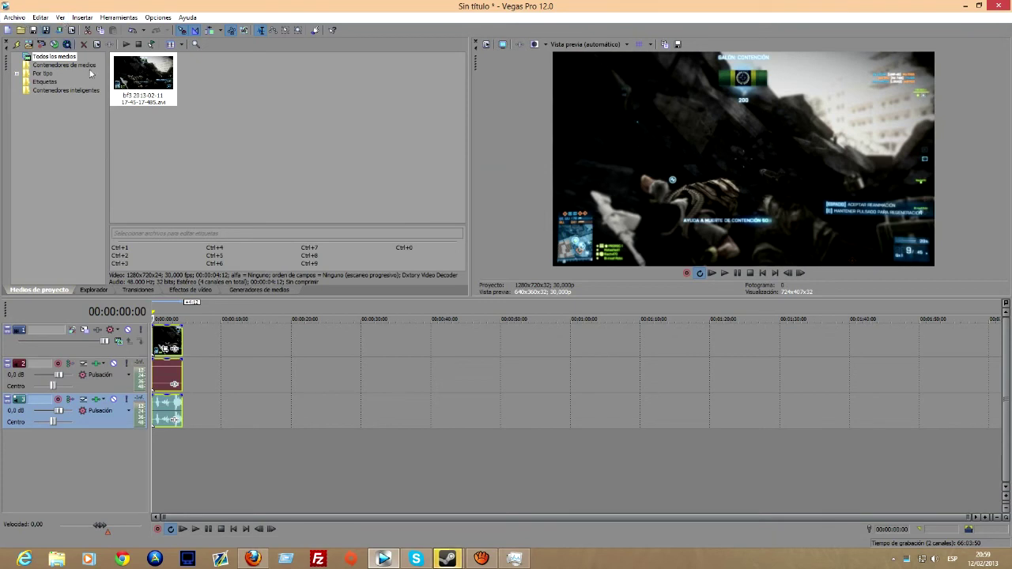
- Check the frame rate in the project's video properties and accept the existing settings
click(71, 30)
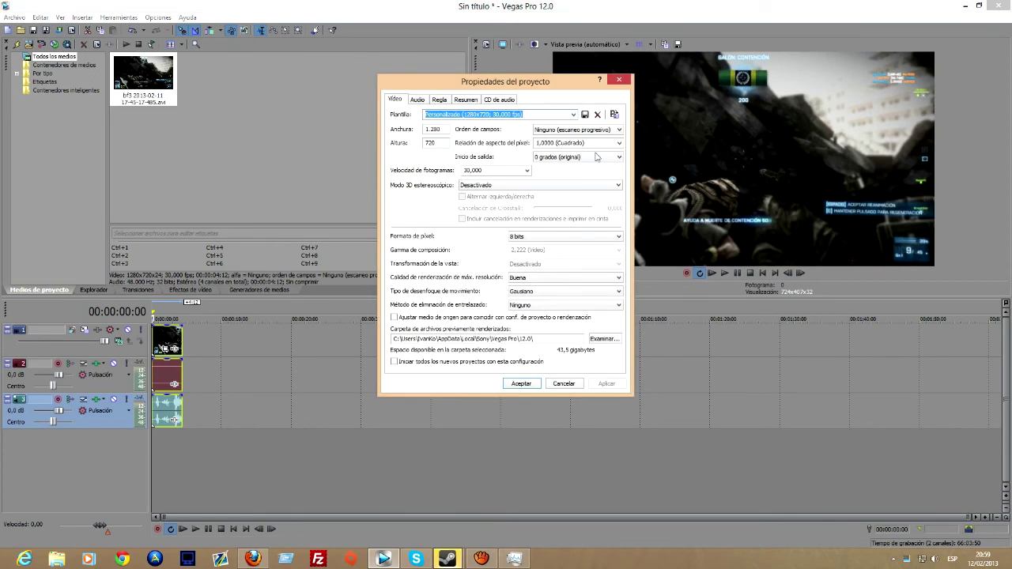
click(527, 171)
click(526, 172)
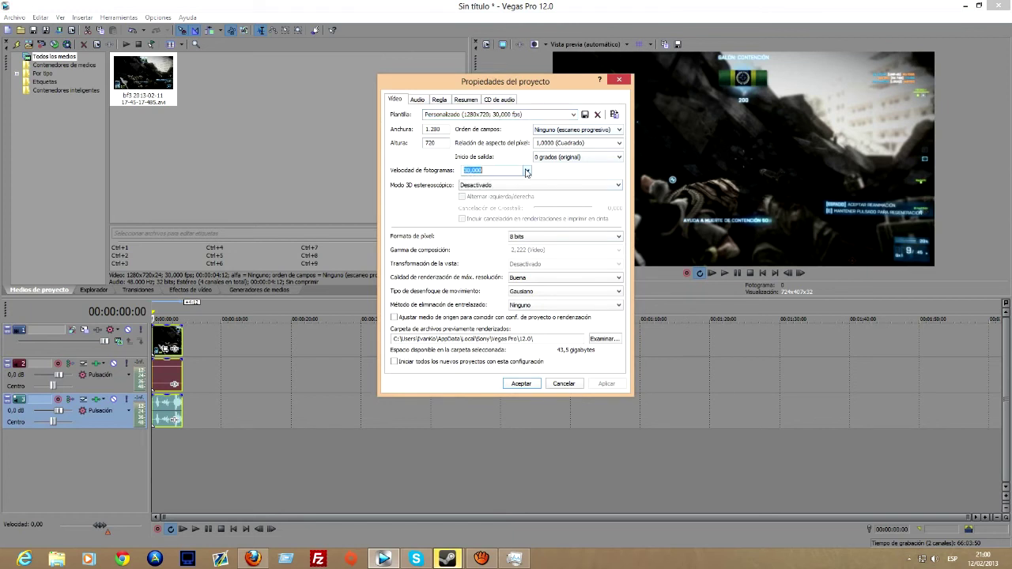
click(521, 386)
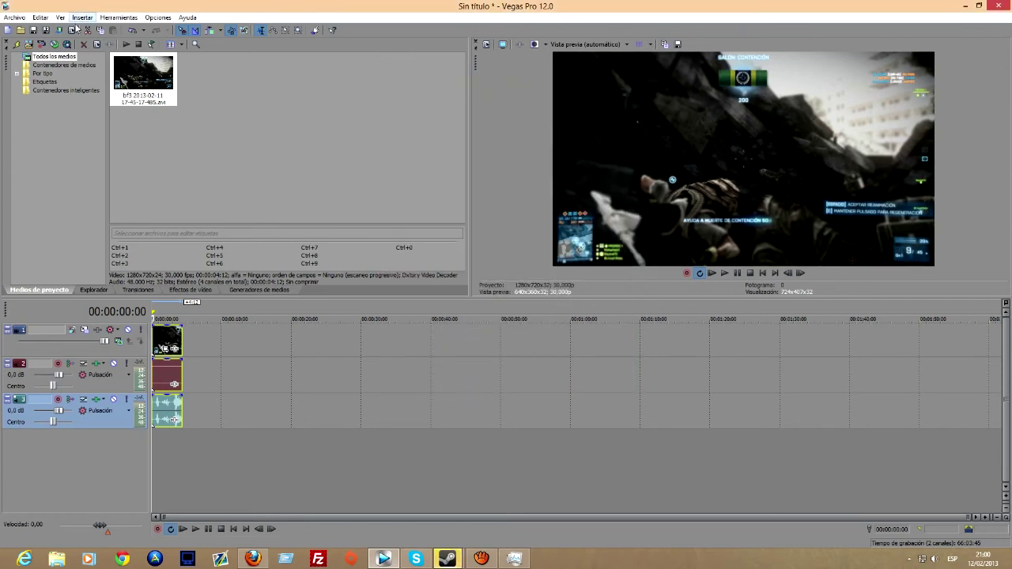
- Start rendering the project as a new file and choose the MainConcept AVC/AAC Internet HD 720p template
click(59, 30)
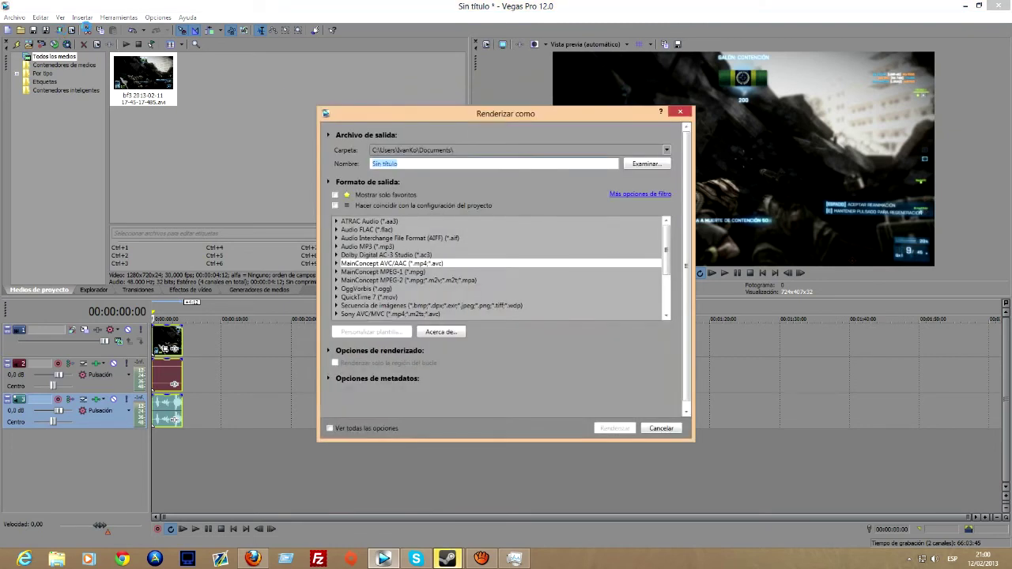
click(338, 265)
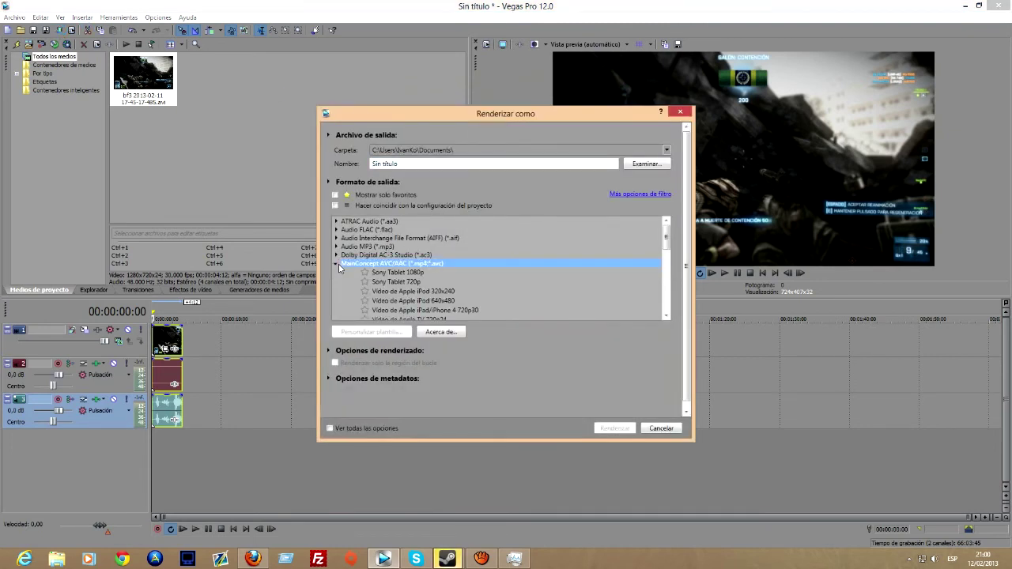
scroll(382, 249, down, 2)
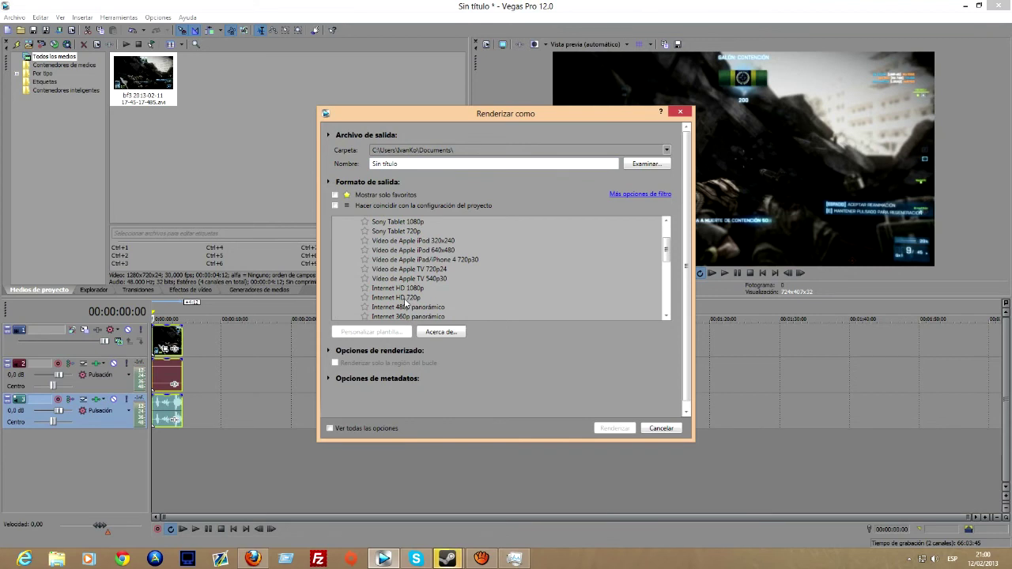
click(396, 298)
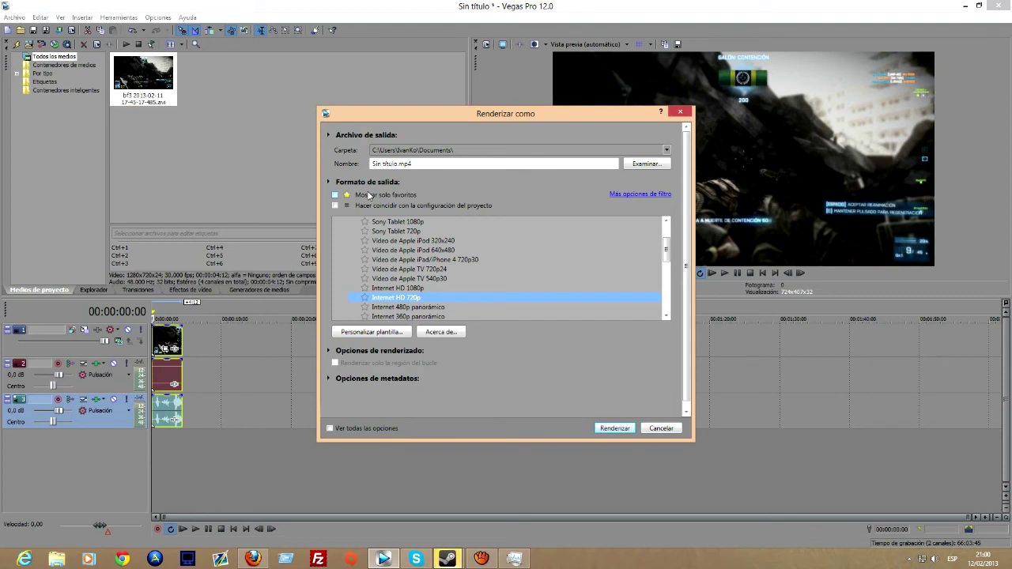
click(422, 165)
click(387, 301)
- Customize the Internet HD 720p template to encode using CUDA if available and accept the settings
click(384, 336)
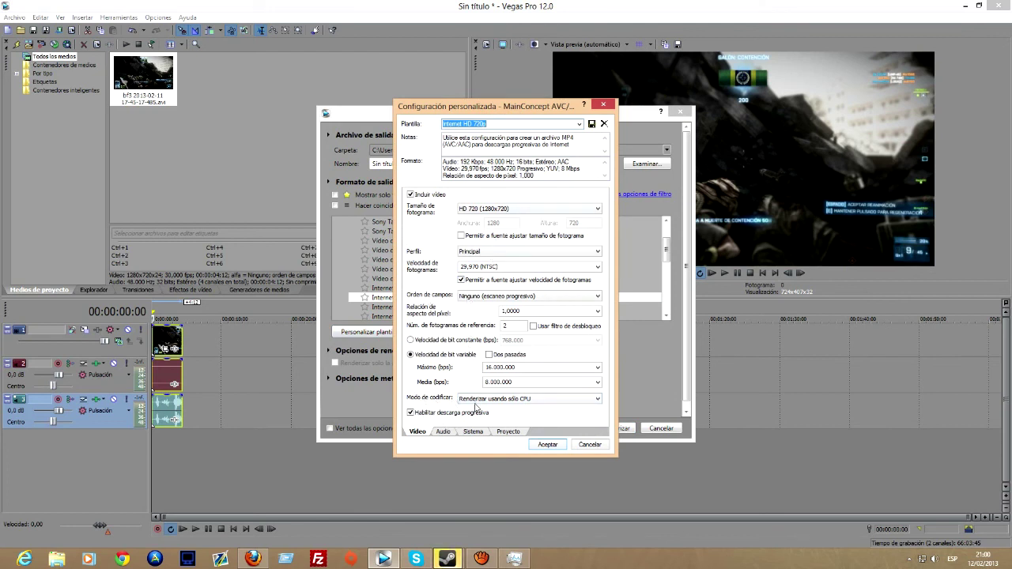
click(501, 399)
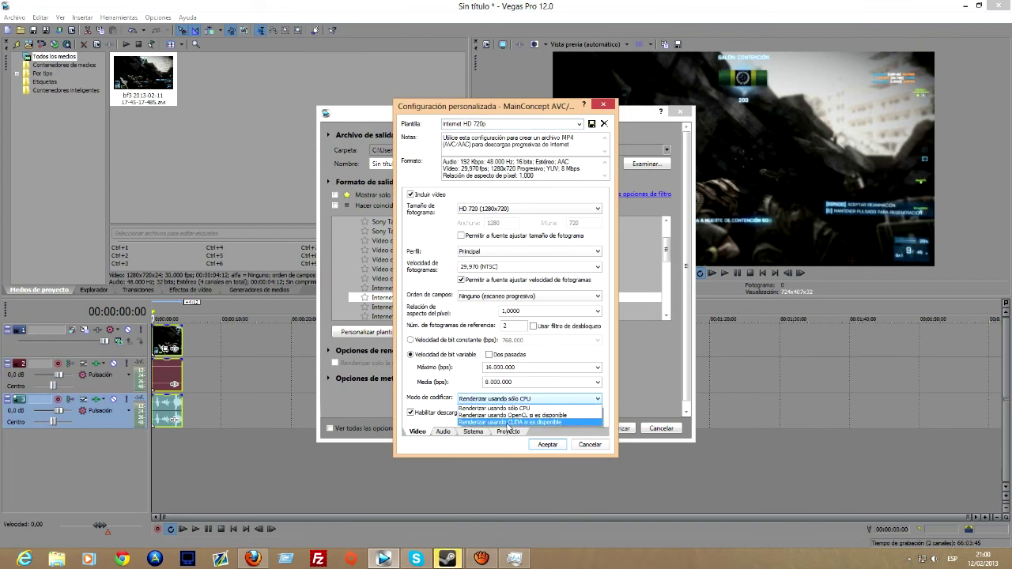
click(548, 445)
- Name the output file sadasdasdasdasdasd and render it to the Documents folder
click(627, 431)
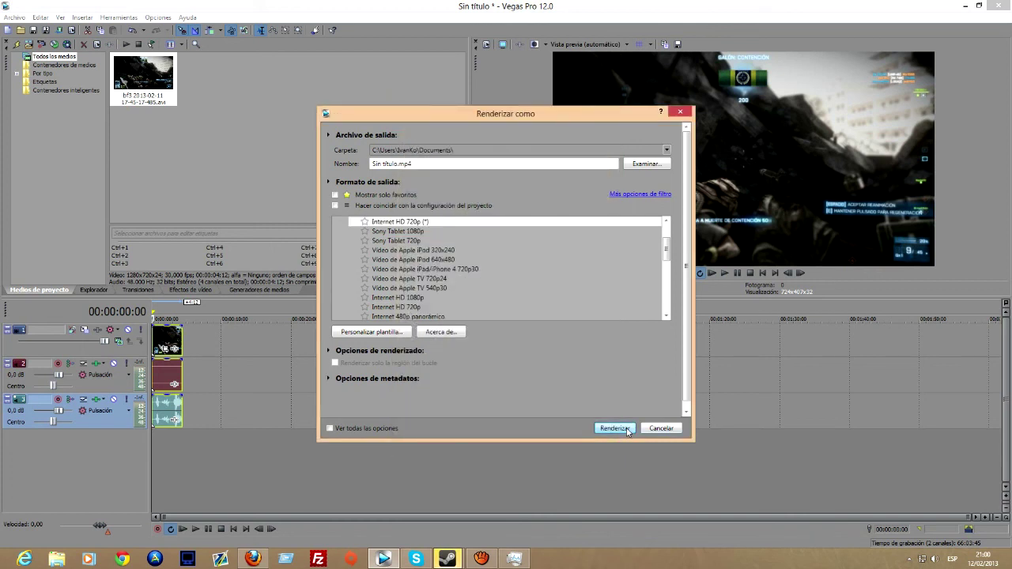
double_click(412, 164)
text(asdasd)
key(ctrl+a)
text(sadasdasdasdasdasd)
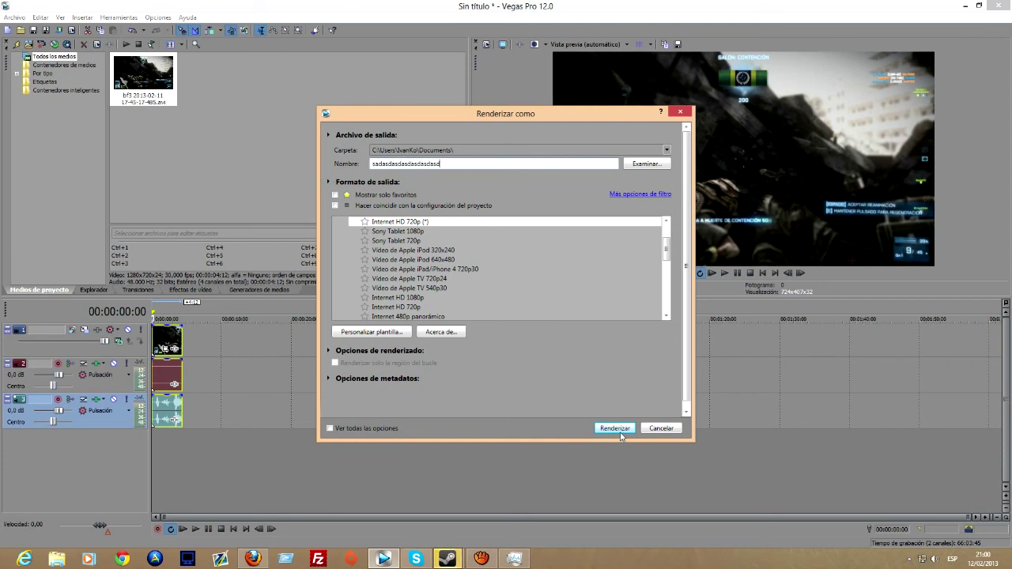
click(622, 430)
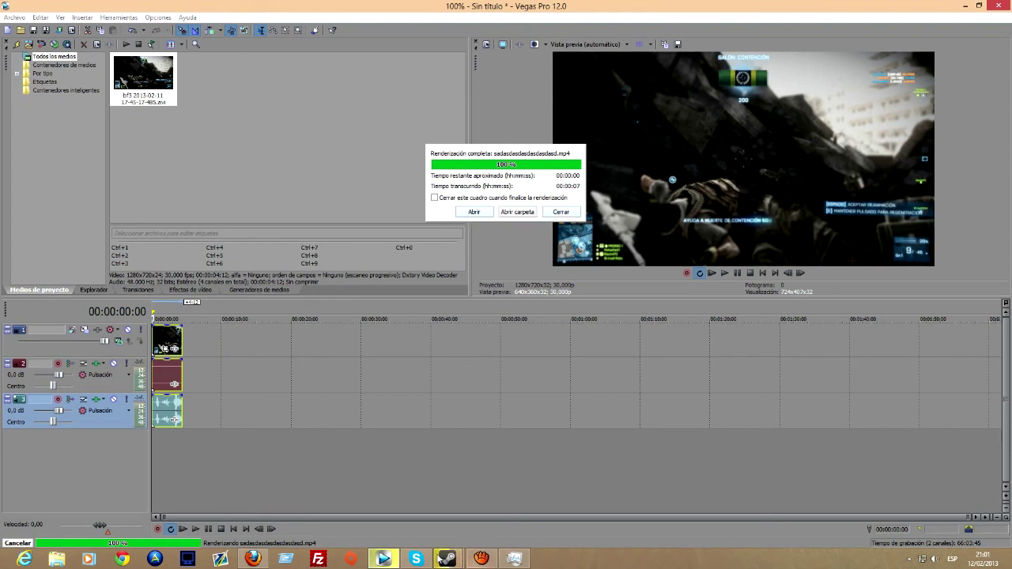
click(481, 559)
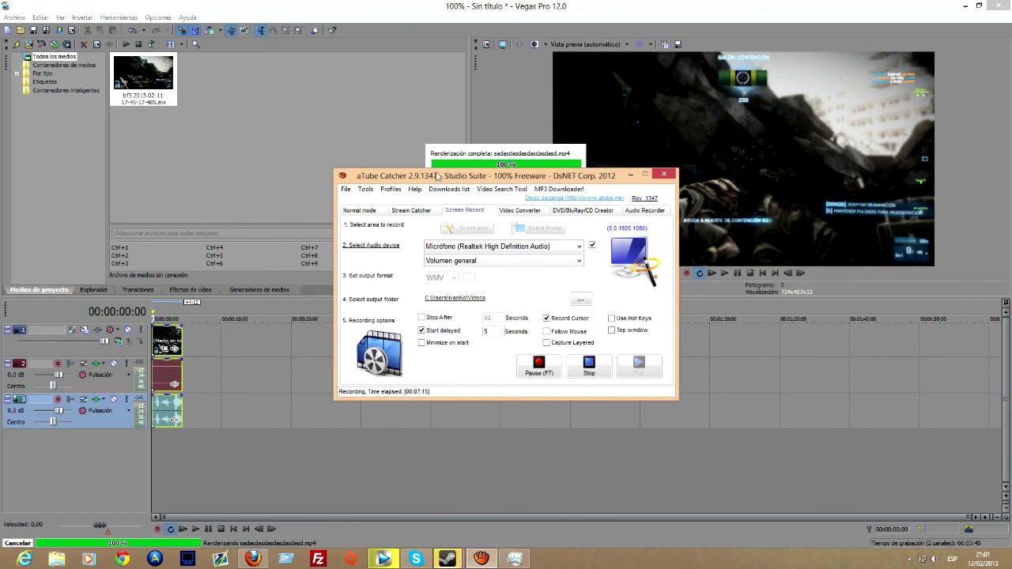